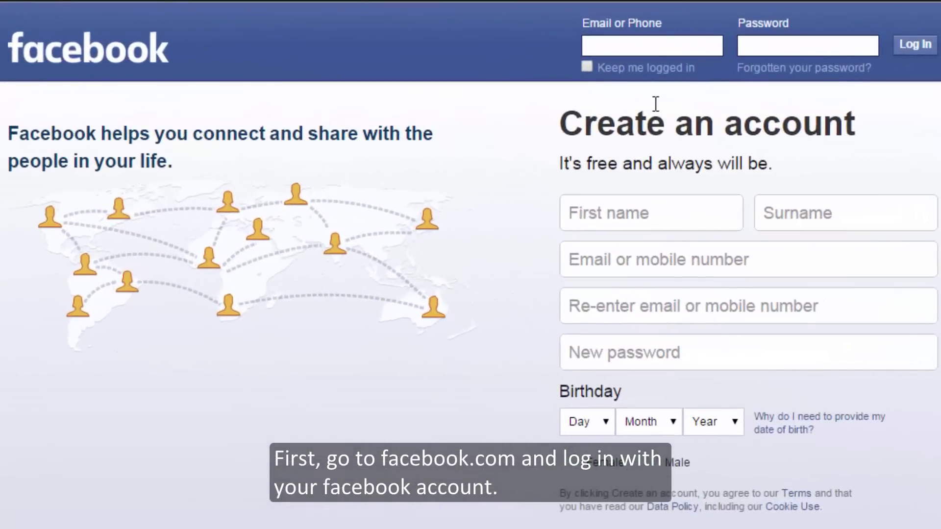
# Log in to Facebook with the saved autofill account and browse the News Feed.
pyautogui.click(657, 44)
pyautogui.click(665, 77)
pyautogui.click(924, 49)
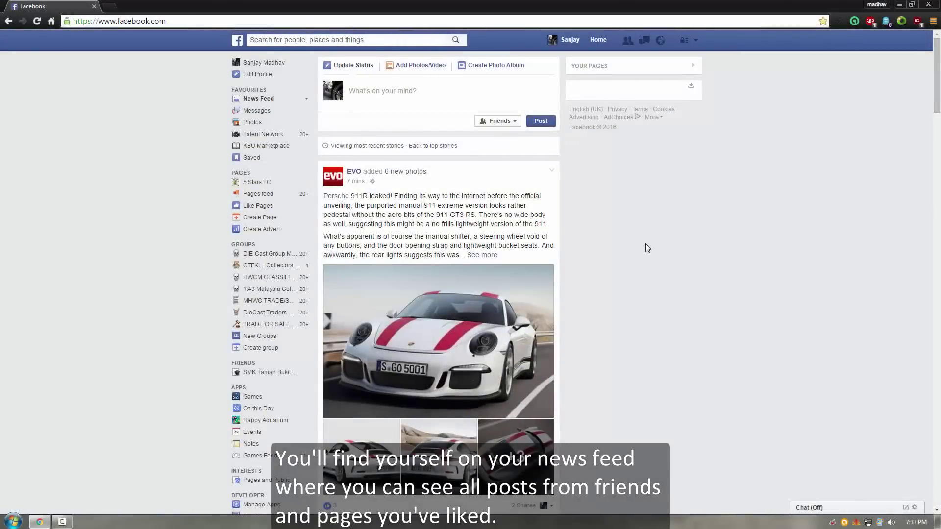
pyautogui.scroll(-12, 645, 249)
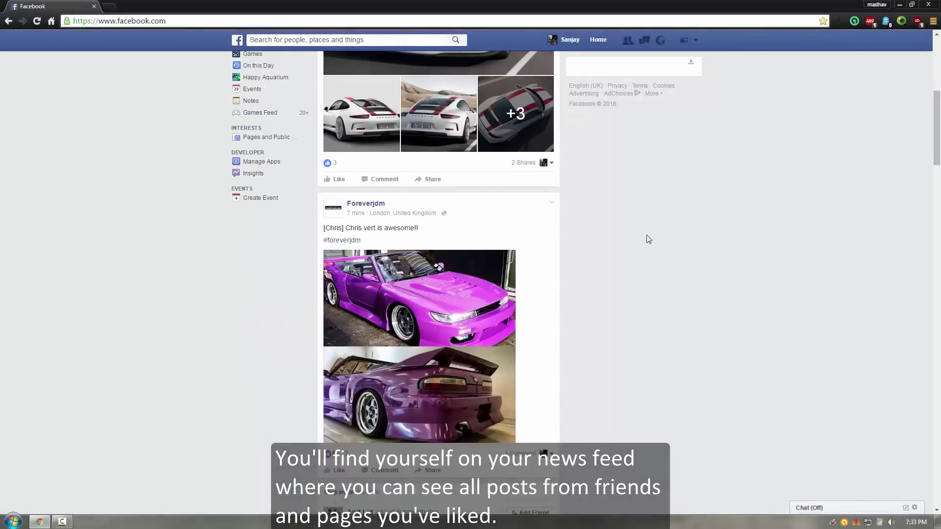
pyautogui.scroll(-10, 646, 241)
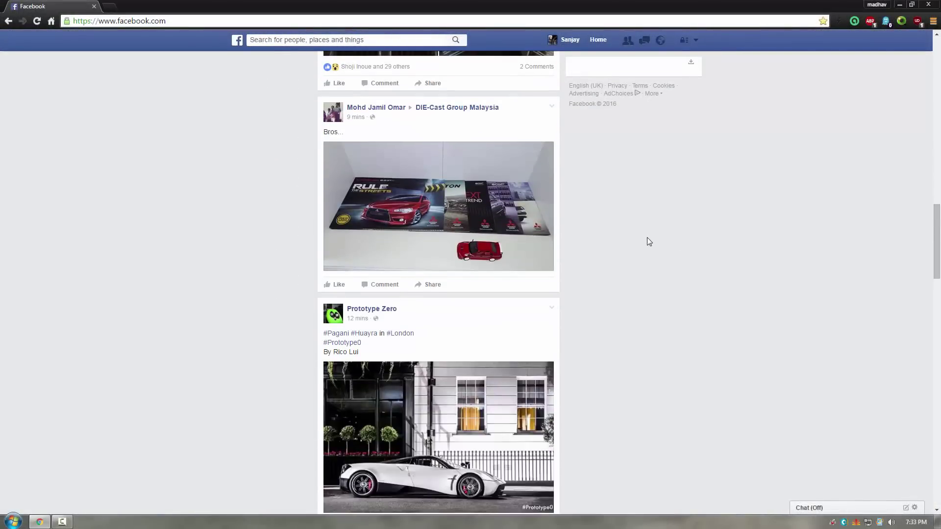
pyautogui.scroll(20, 648, 240)
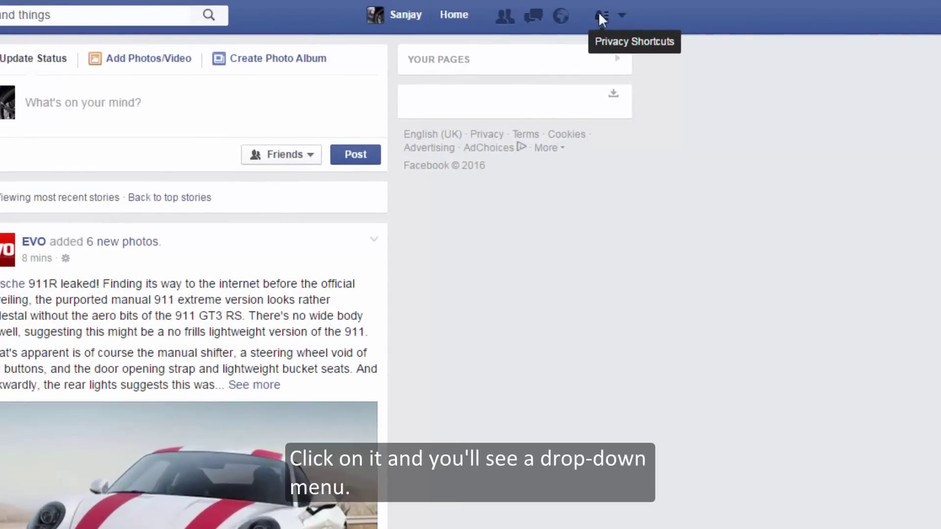
# Go from the Privacy Shortcuts padlock to the full Privacy Settings and Tools page.
pyautogui.click(599, 15)
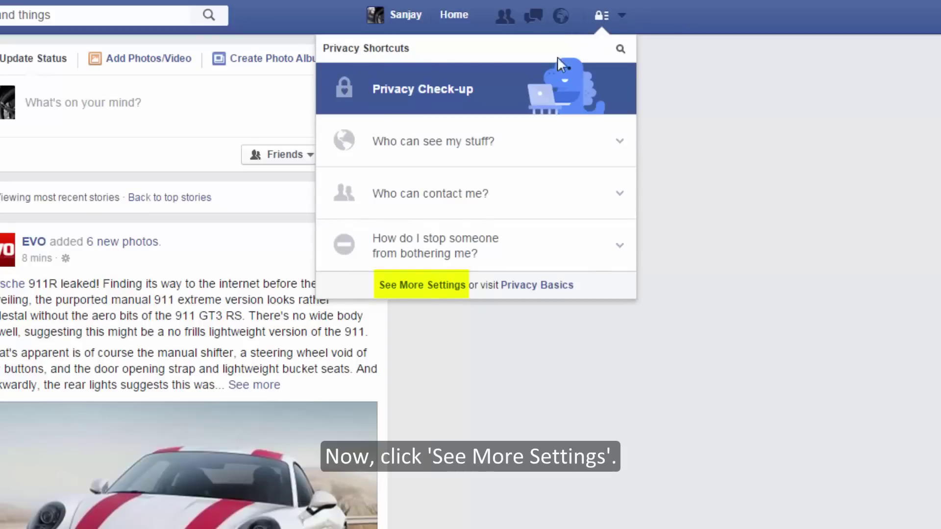
pyautogui.click(429, 289)
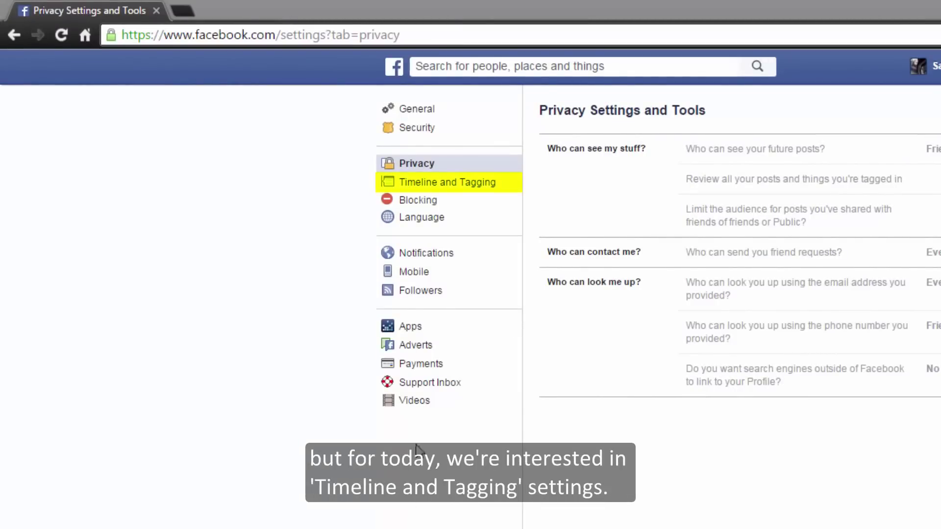
# In Timeline and Tagging, set 'Who can post on your timeline?' to Only Me.
pyautogui.click(500, 189)
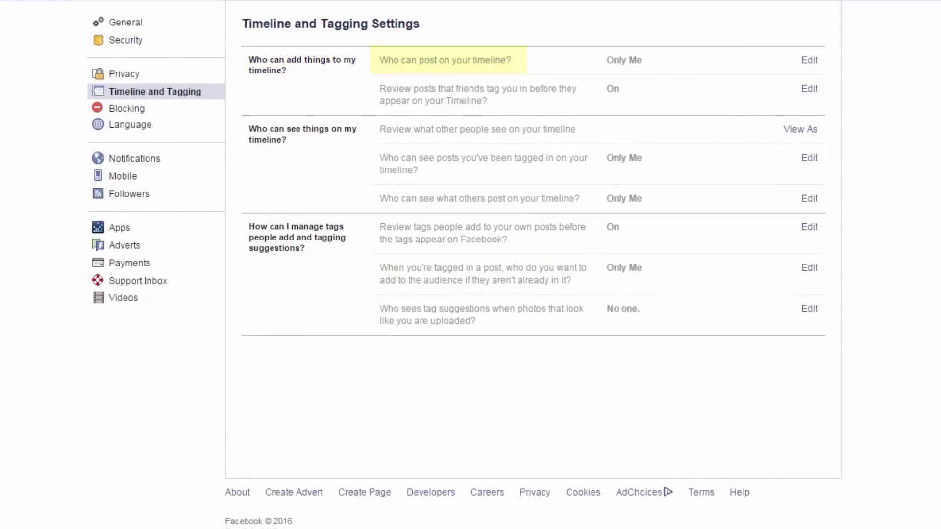
pyautogui.click(811, 61)
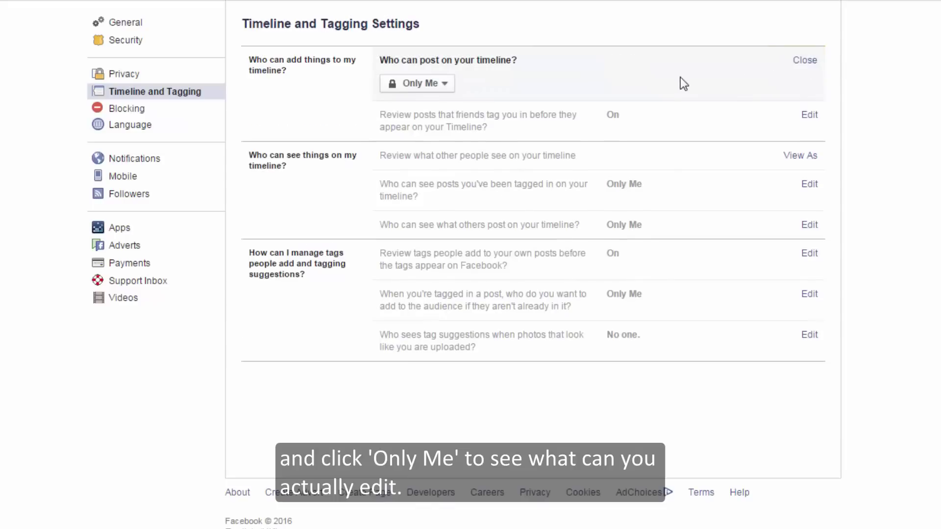
pyautogui.click(448, 84)
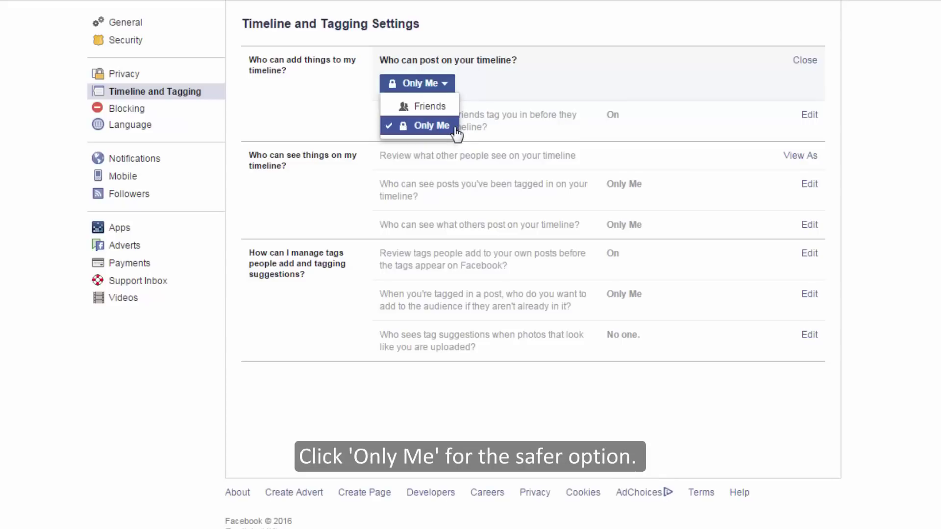
pyautogui.click(455, 129)
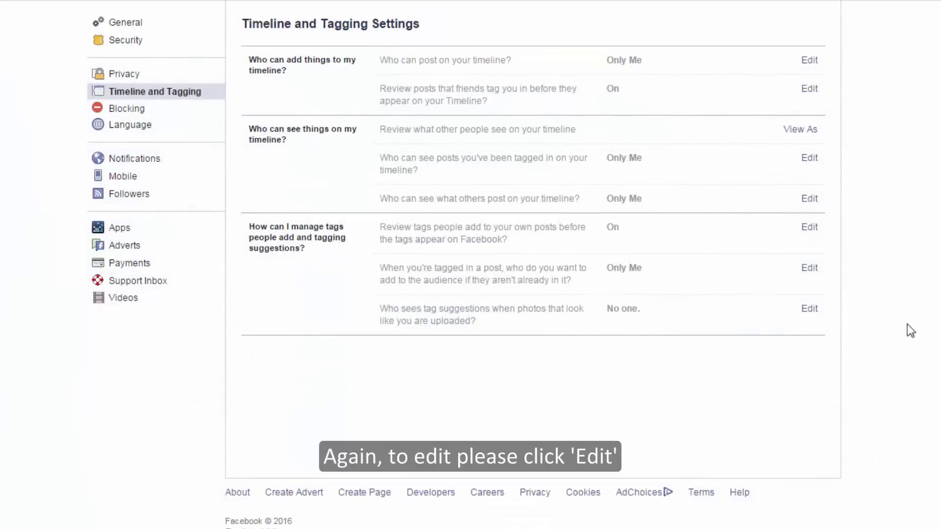
pyautogui.click(813, 93)
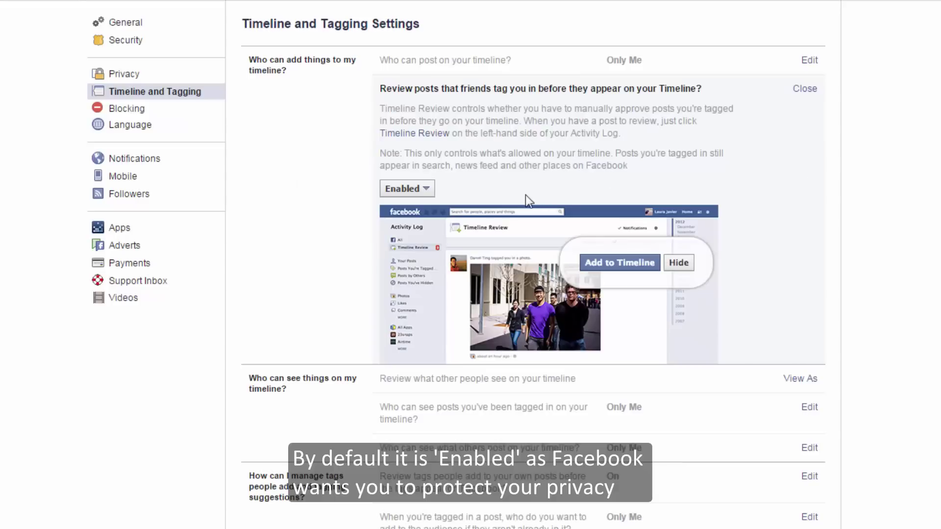
pyautogui.click(427, 190)
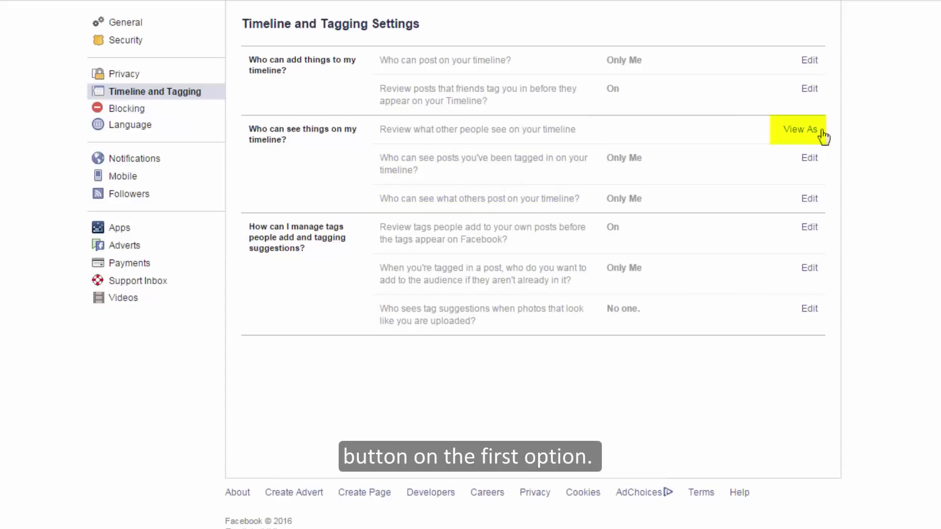
pyautogui.click(800, 129)
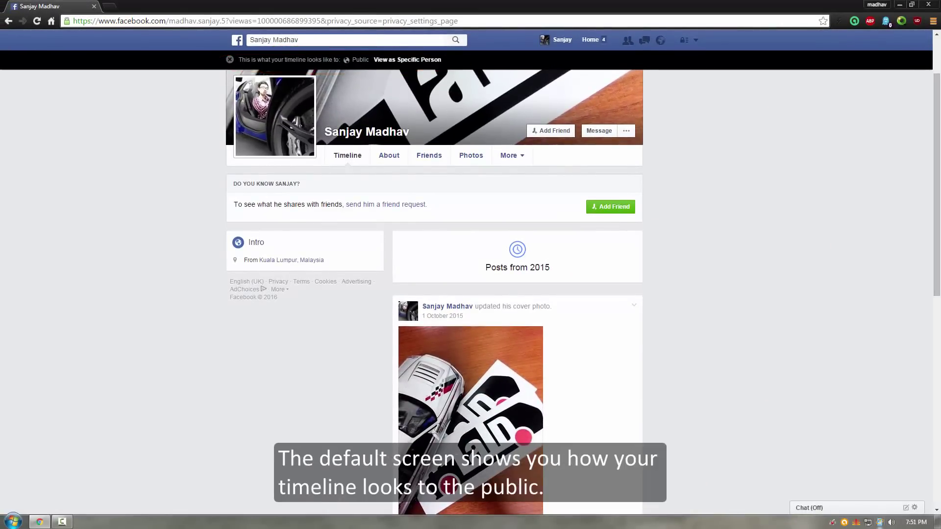
pyautogui.scroll(-2, 471, 294)
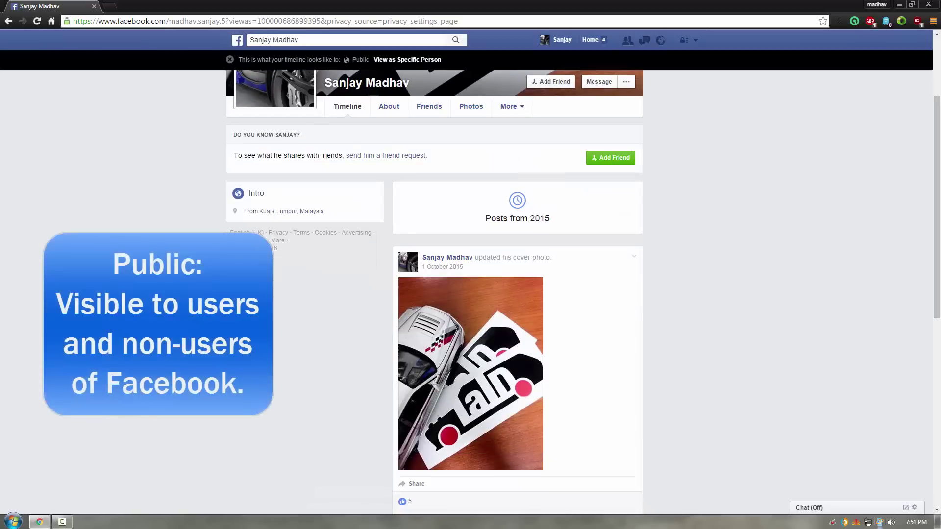
pyautogui.scroll(-1, 517, 294)
pyautogui.scroll(-2, 517, 294)
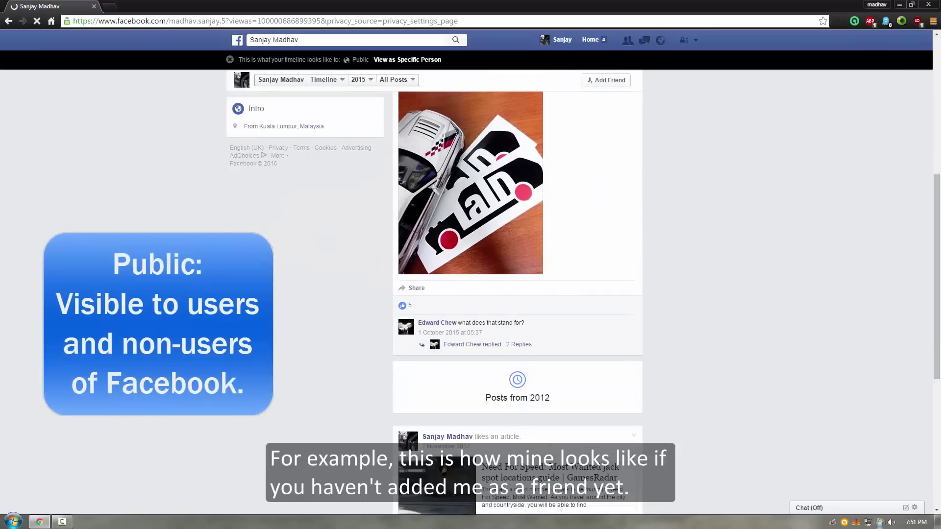
pyautogui.scroll(-4, 517, 294)
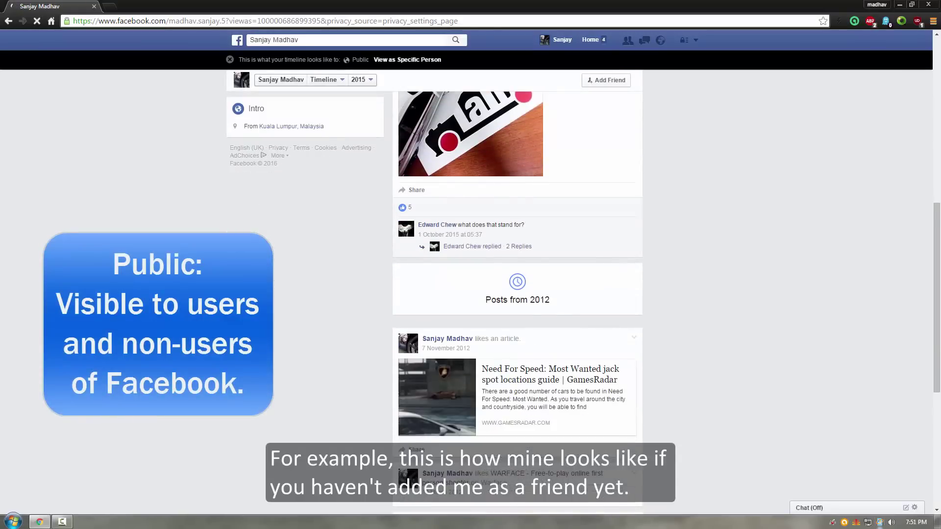
pyautogui.scroll(-2, 517, 294)
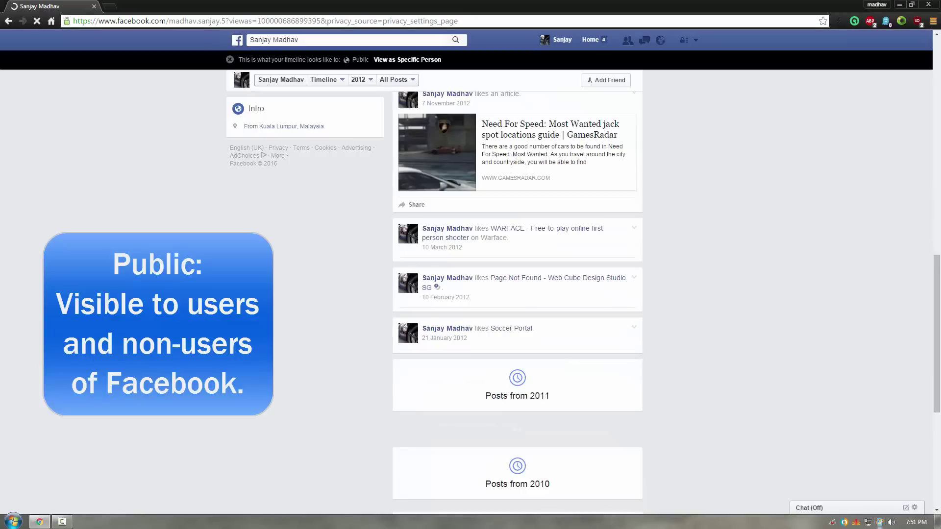
pyautogui.scroll(4, 517, 294)
pyautogui.scroll(6, 517, 294)
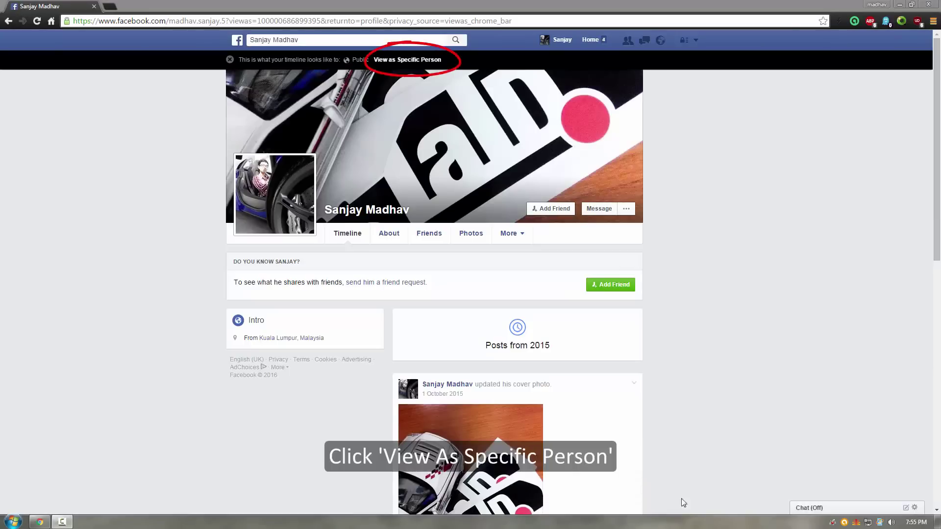
pyautogui.click(407, 59)
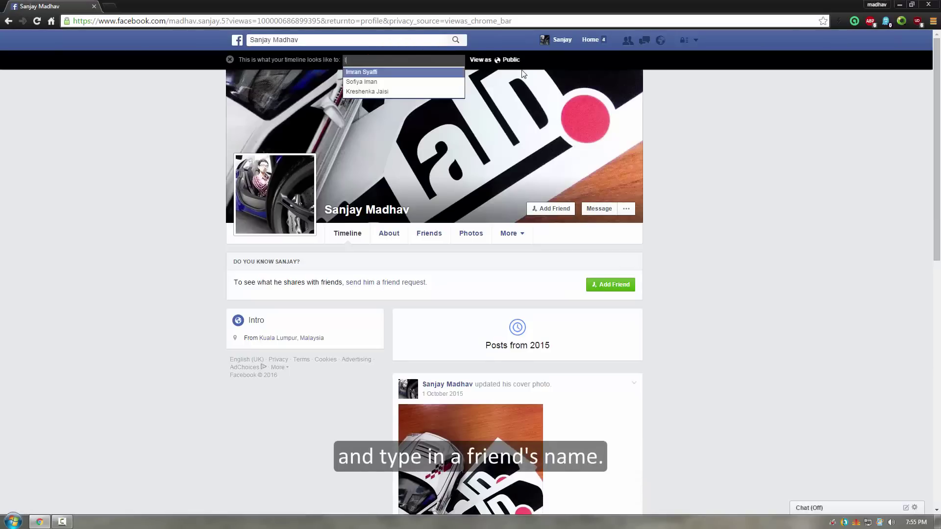
pyautogui.press('Return')
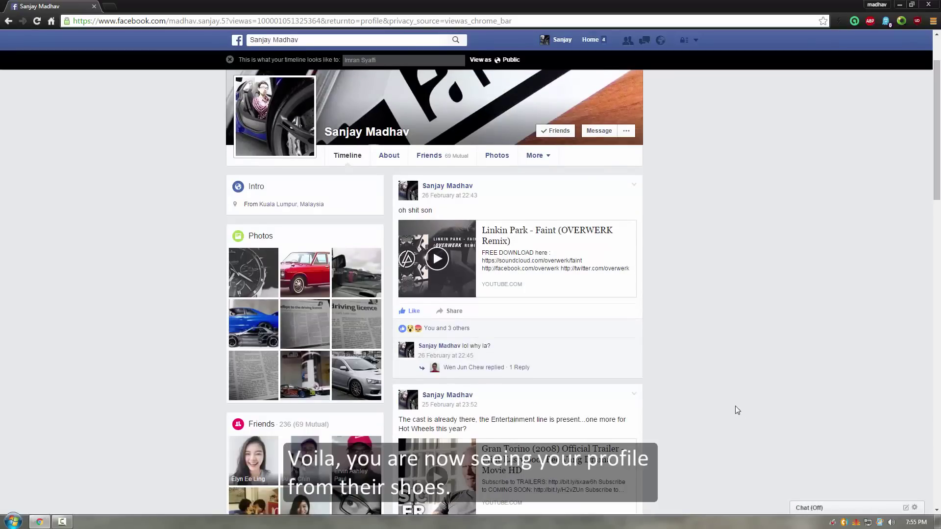
pyautogui.scroll(-4, 735, 406)
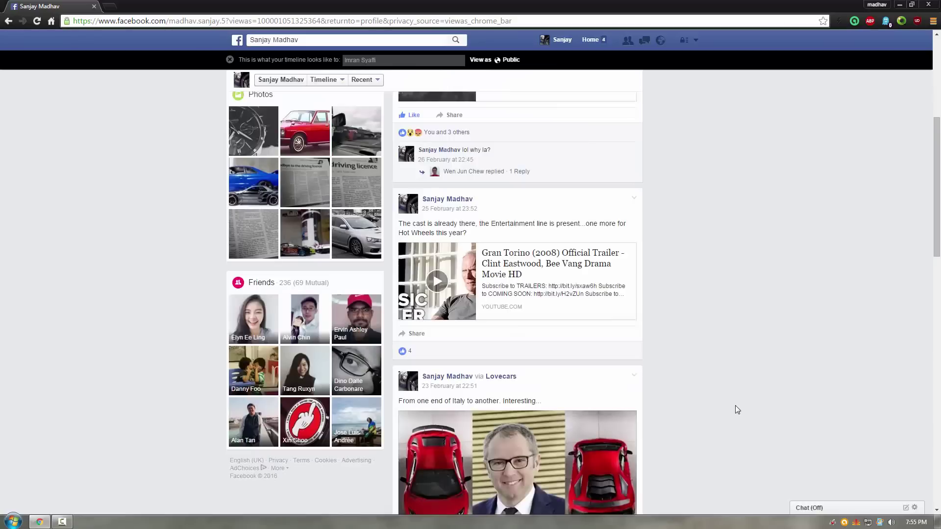
pyautogui.scroll(-3, 735, 405)
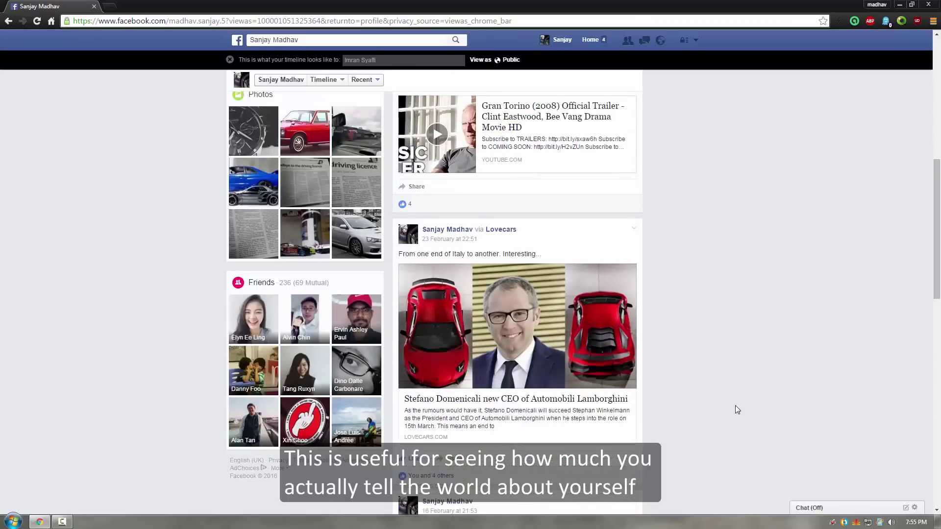
pyautogui.scroll(-4, 735, 404)
pyautogui.scroll(4, 735, 405)
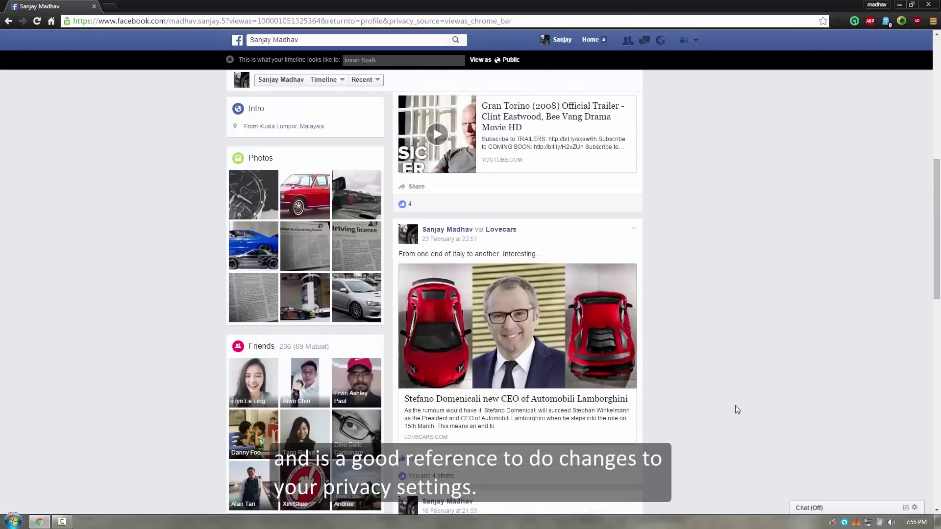
pyautogui.scroll(5, 735, 404)
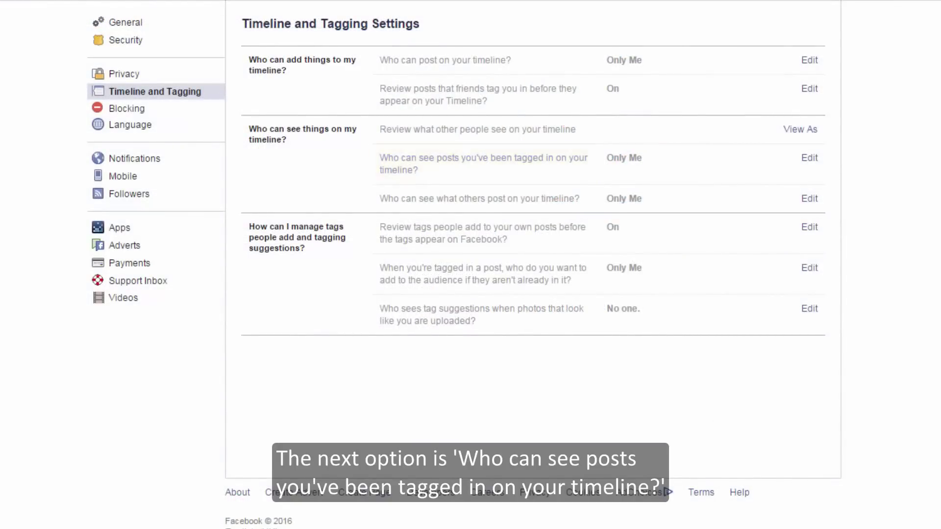
# Switch the audience for posts you've been tagged in to Custom via More Options.
pyautogui.click(803, 160)
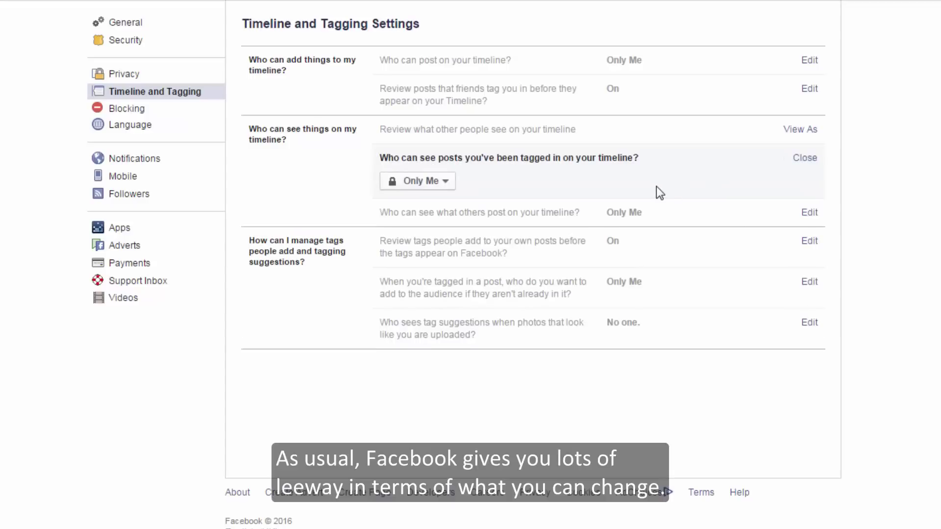
pyautogui.click(452, 188)
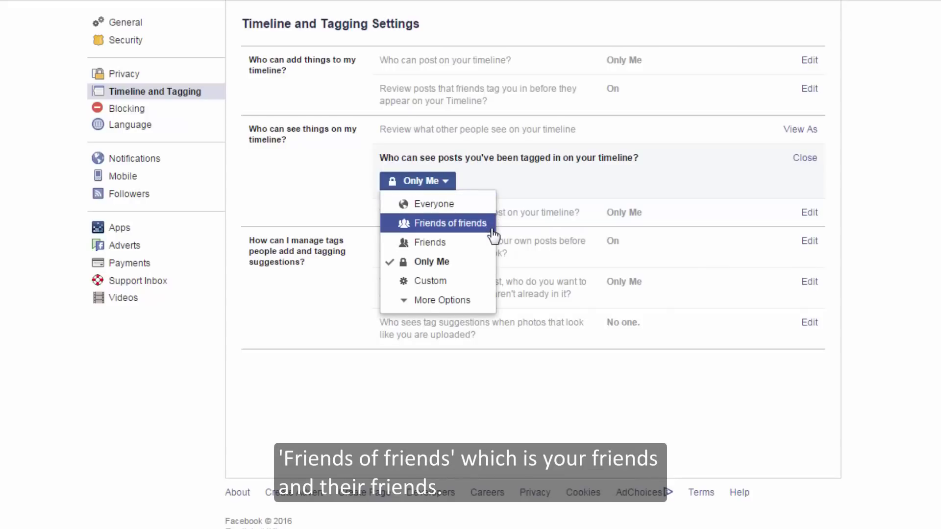
pyautogui.click(486, 300)
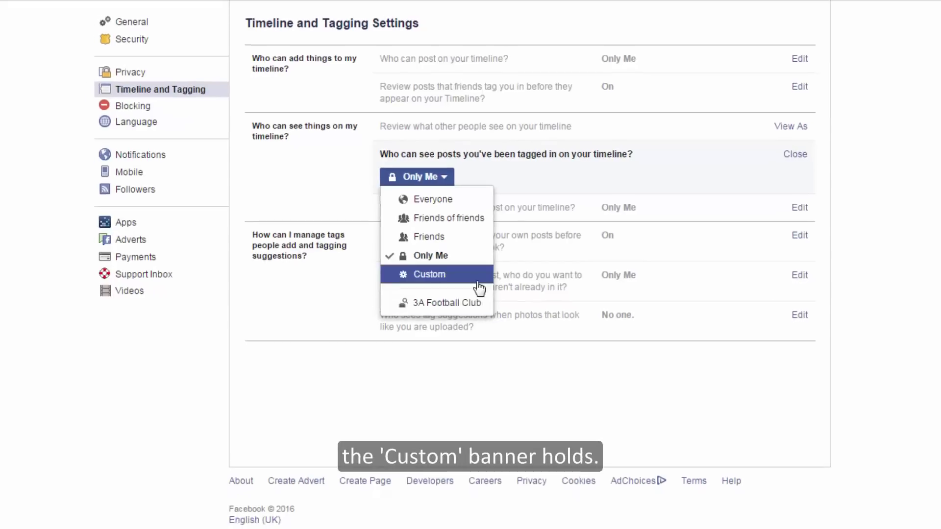
pyautogui.click(478, 282)
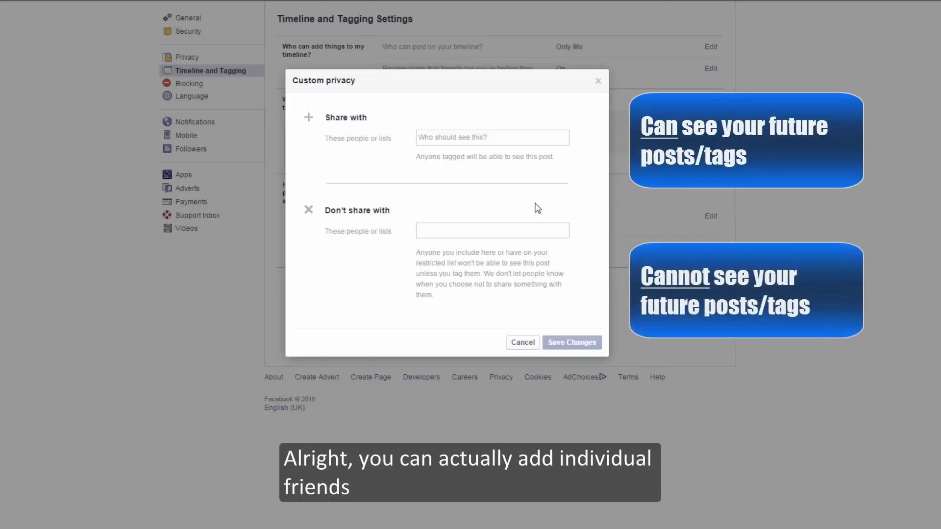
# Add a chosen friend and the Friends list to the Share with field.
pyautogui.click(515, 140)
pyautogui.write('Shani')
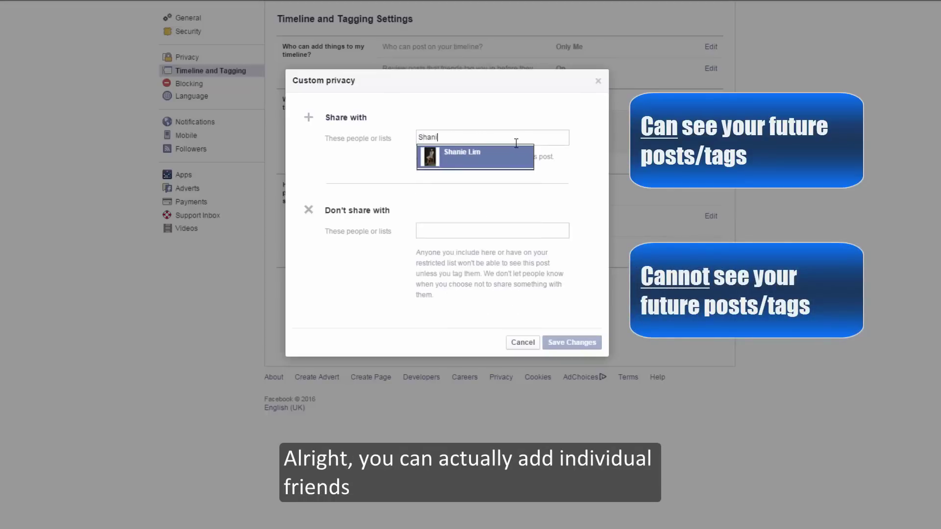
pyautogui.press('Return')
pyautogui.write('Fri')
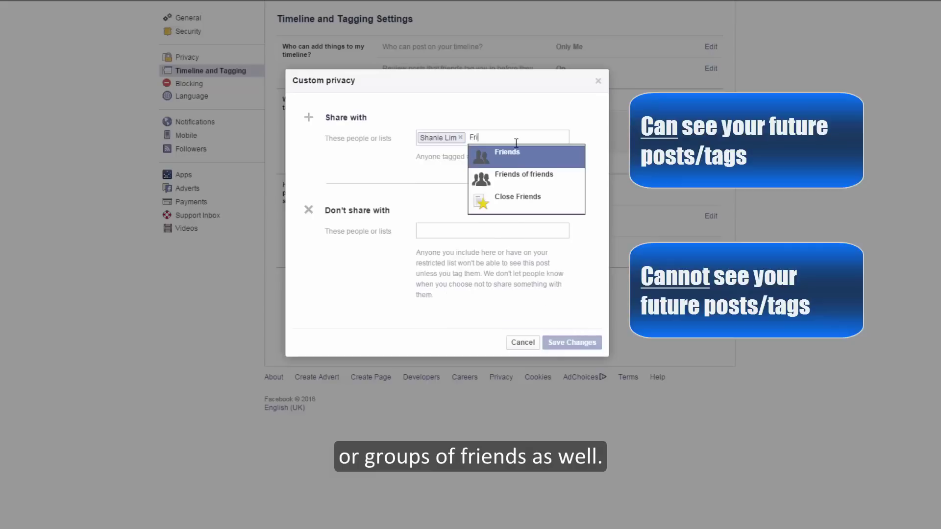
pyautogui.press('Return')
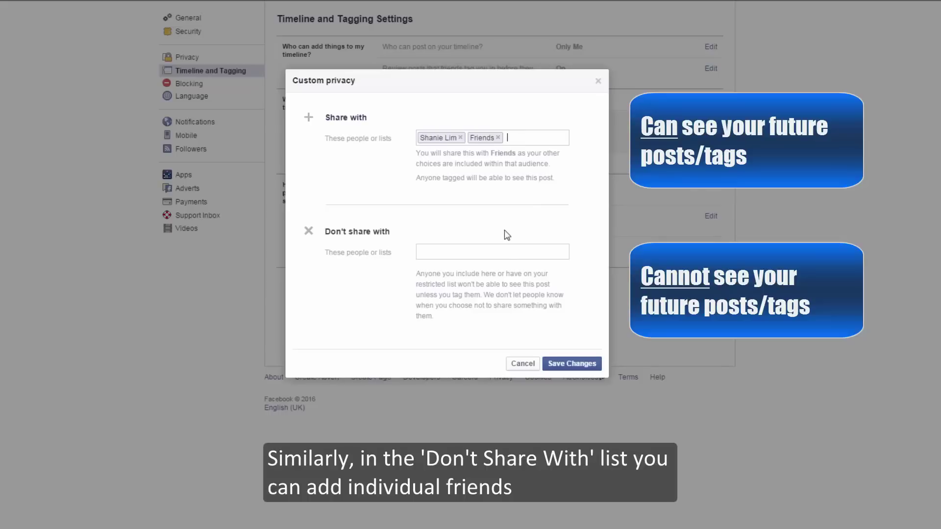
# Add another friend and the Close Friends list to Don't share with.
pyautogui.click(507, 253)
pyautogui.write('Jia')
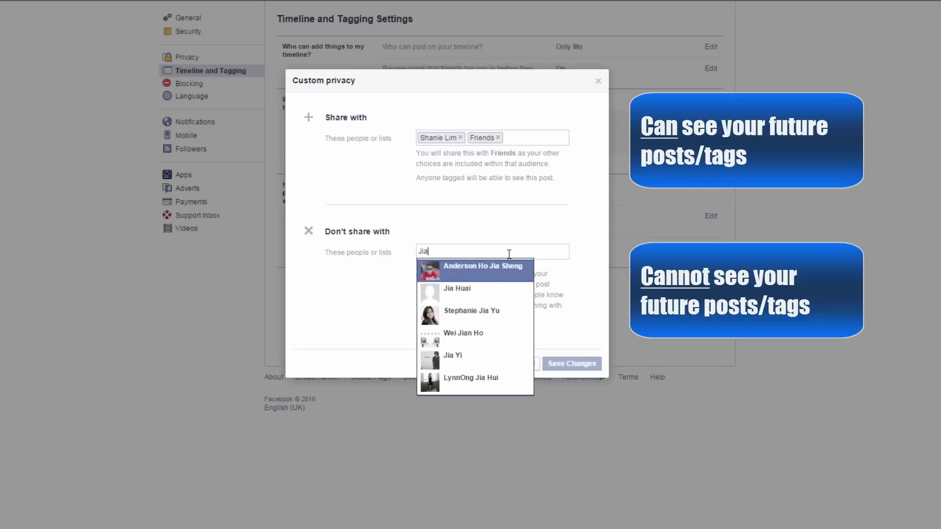
pyautogui.press('Down')
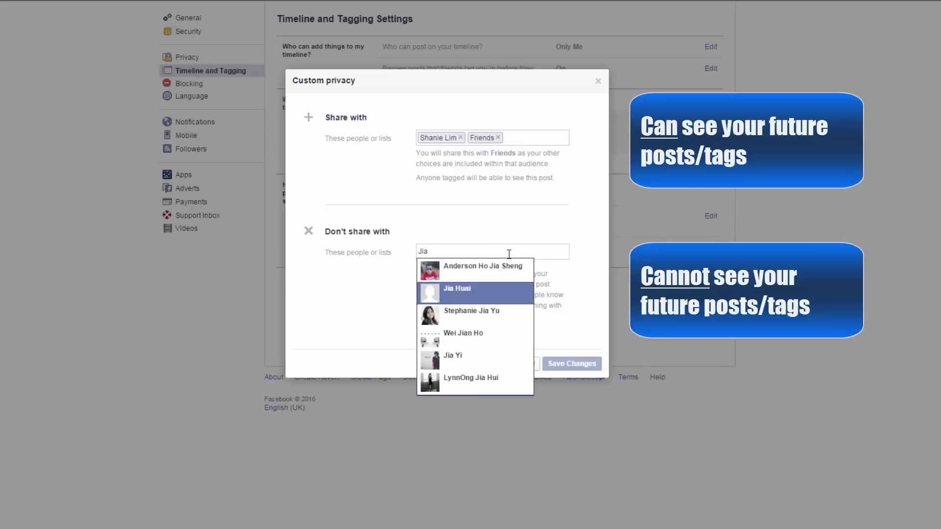
pyautogui.press('Return')
pyautogui.write('Fri')
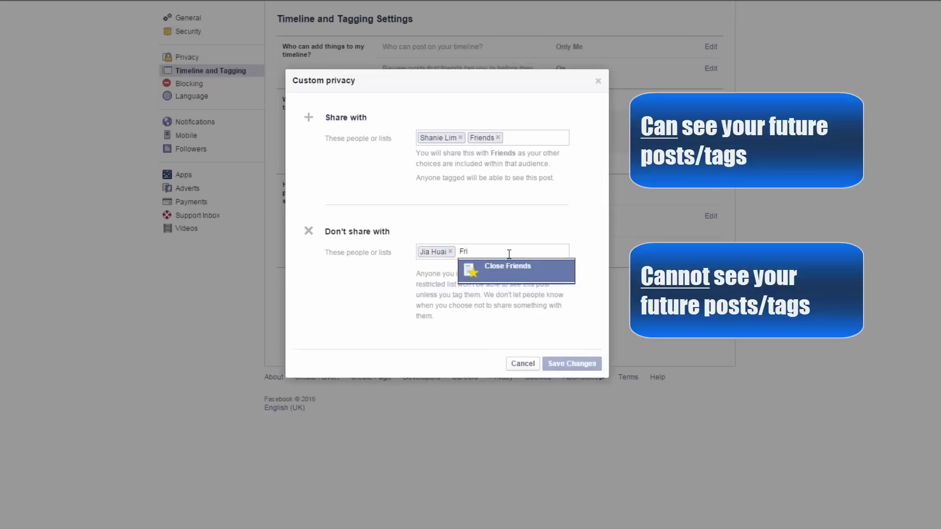
pyautogui.press('Return')
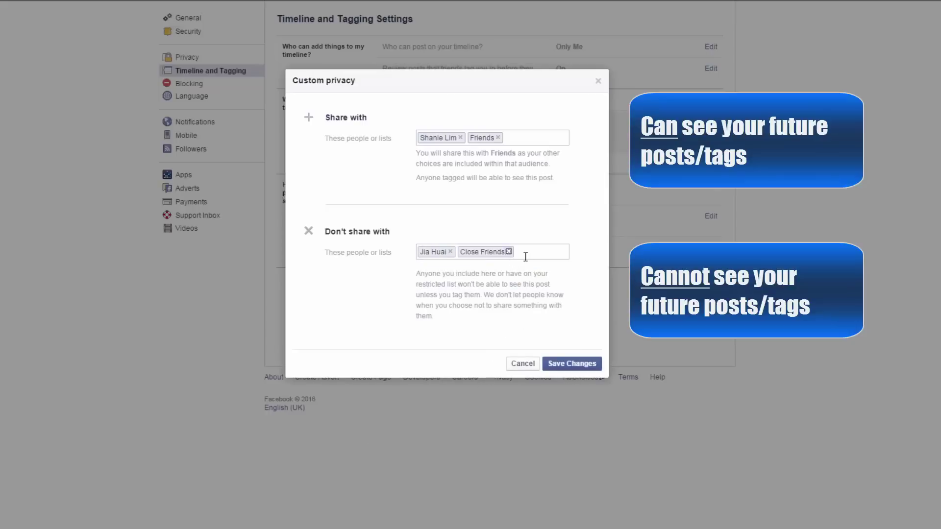
# Save the Custom tagged-post audience and leave 'Review tags people add' Enabled.
pyautogui.click(571, 364)
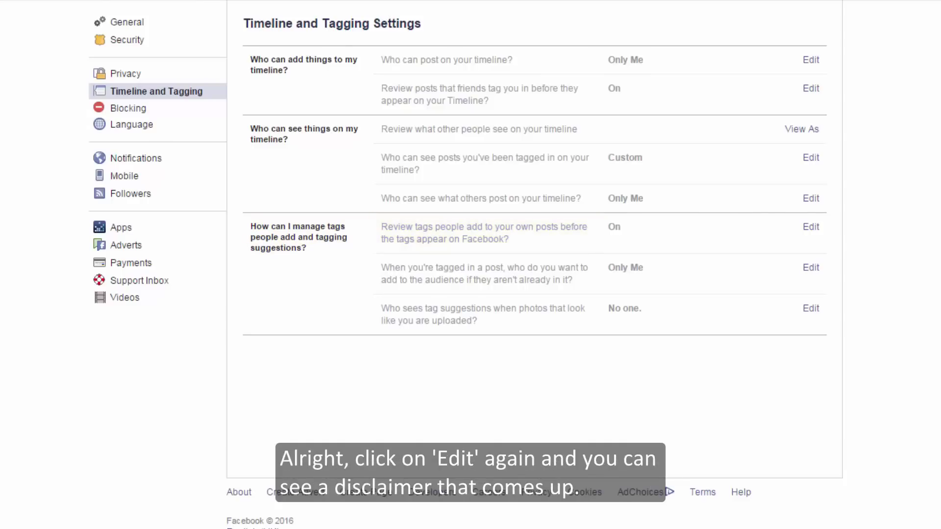
pyautogui.click(810, 226)
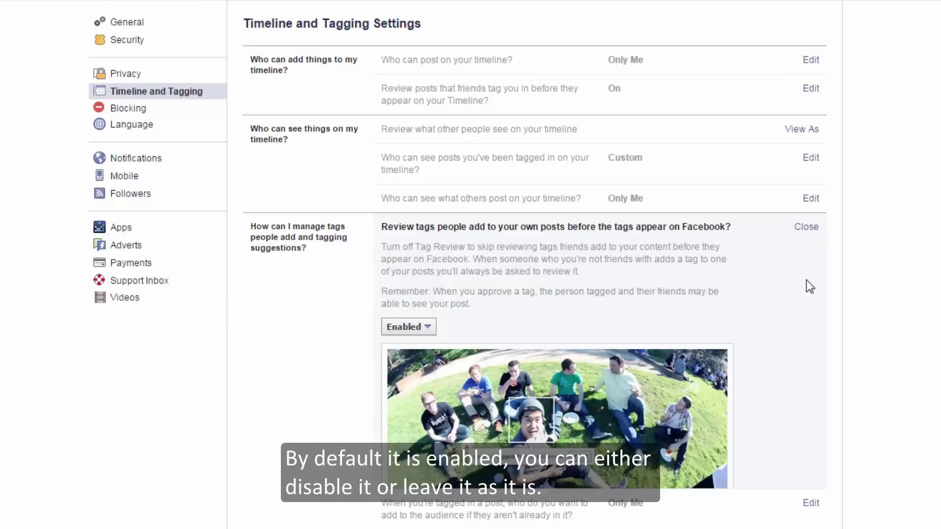
pyautogui.click(431, 337)
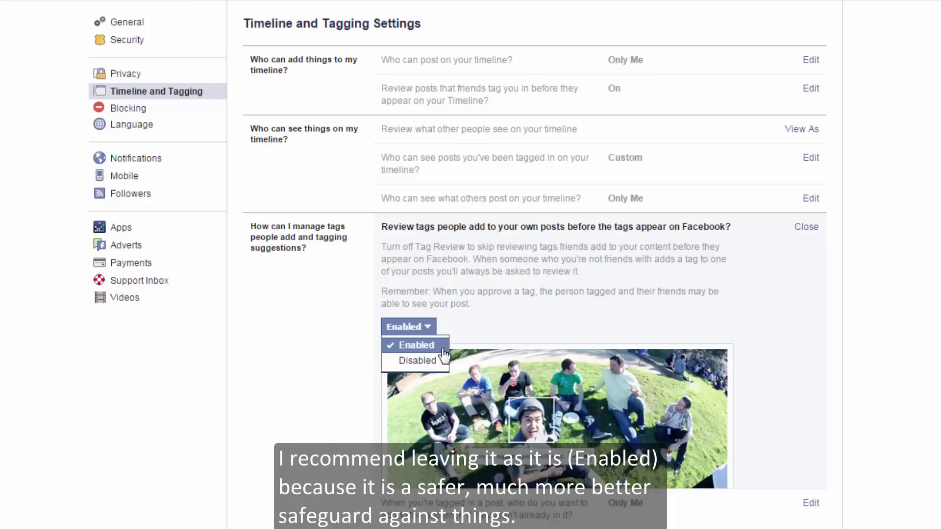
pyautogui.click(442, 349)
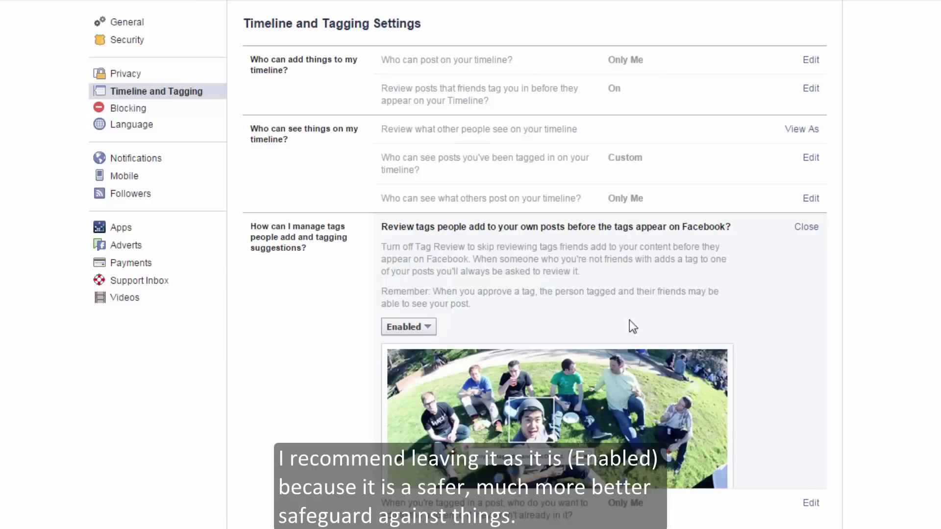
pyautogui.click(804, 229)
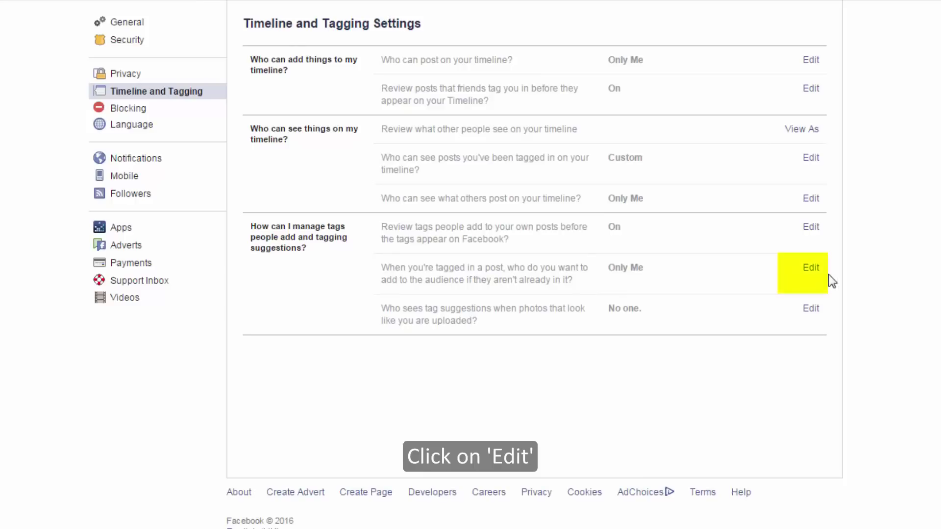
pyautogui.click(810, 268)
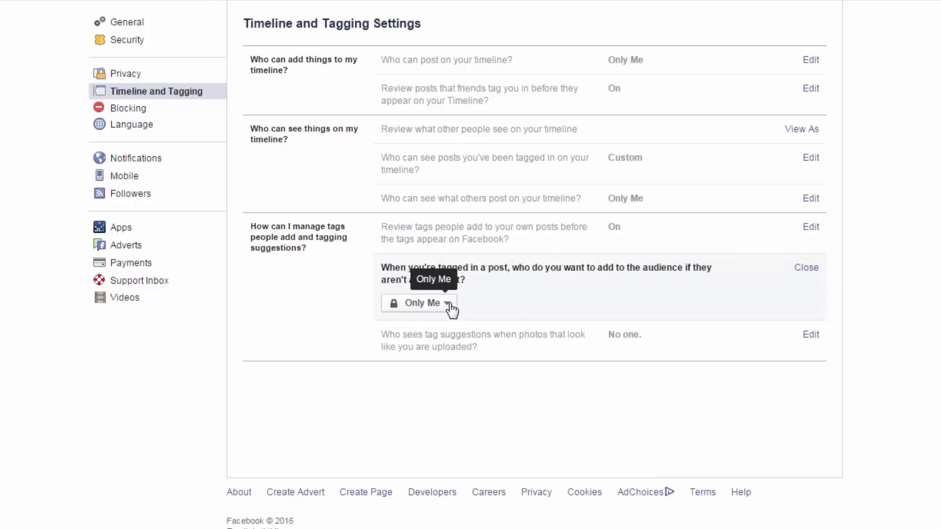
pyautogui.click(447, 305)
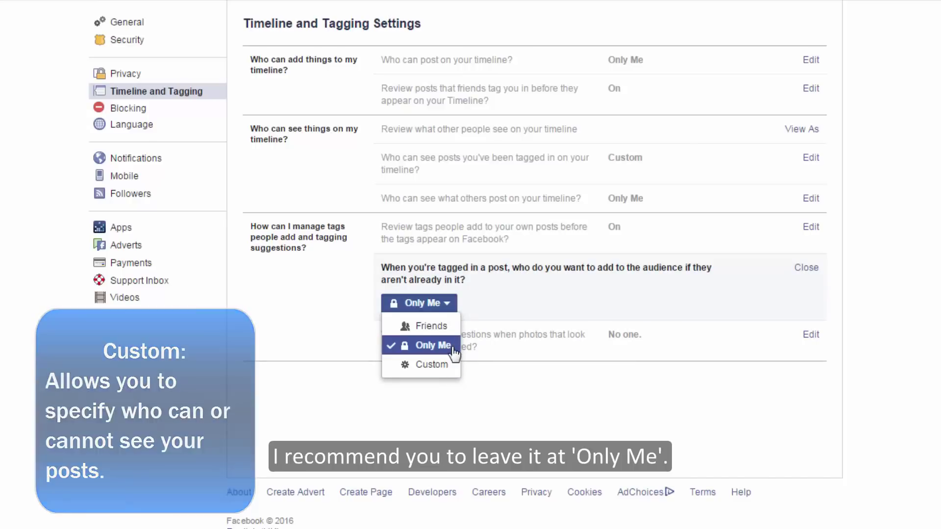
pyautogui.click(455, 344)
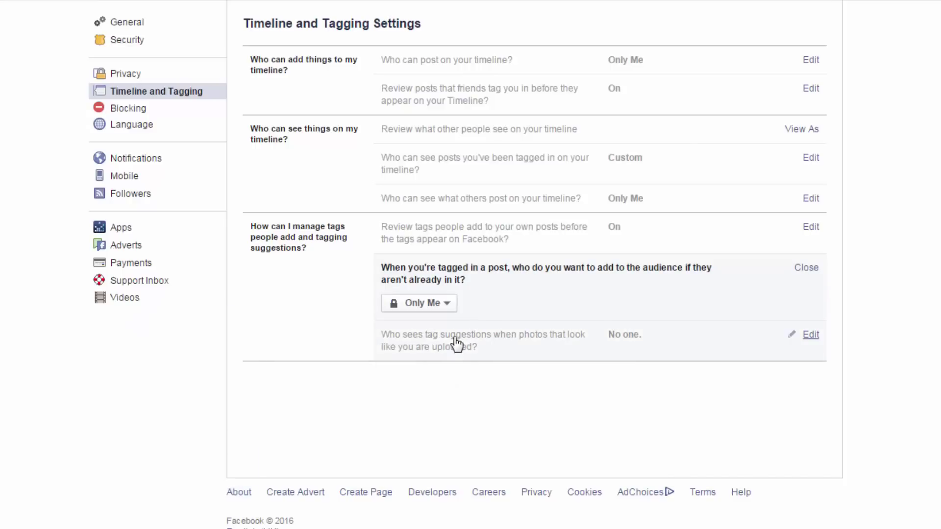
pyautogui.click(804, 271)
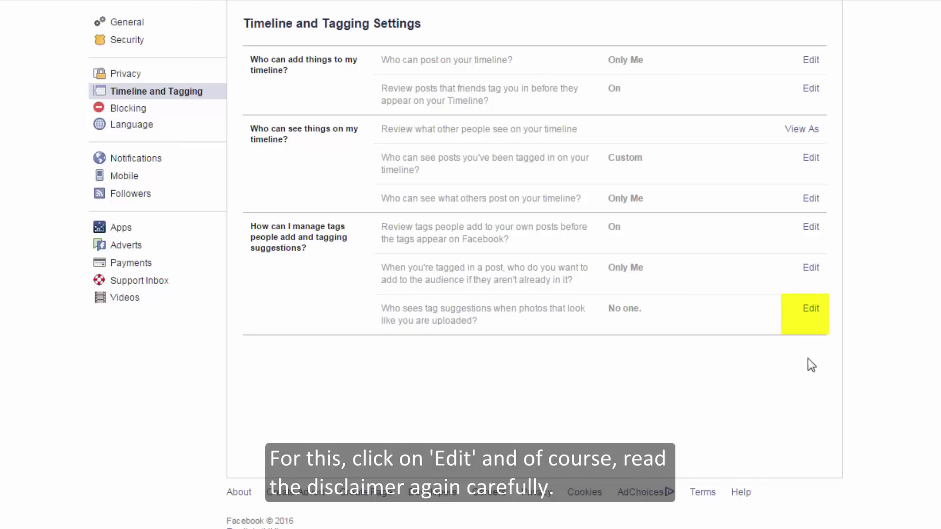
# Keep tag suggestions for photos that look like you set to No one.
pyautogui.click(811, 308)
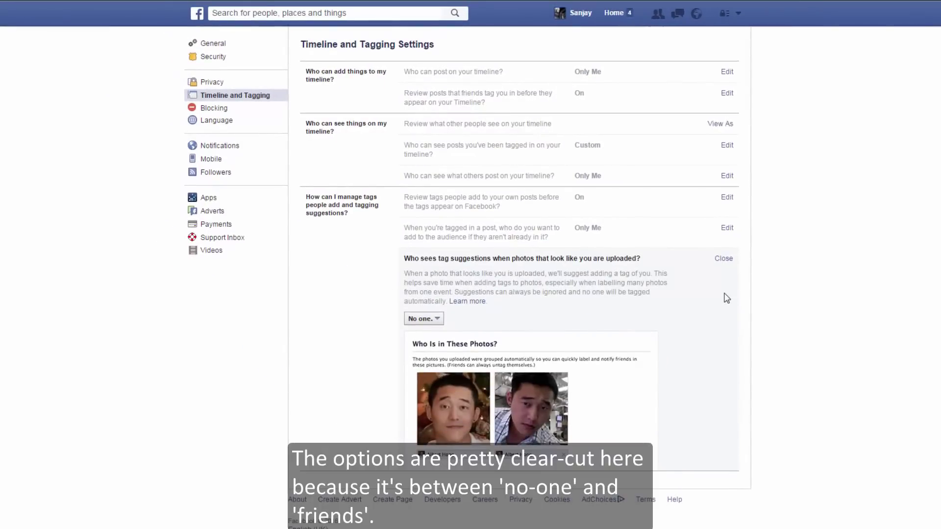
pyautogui.click(441, 319)
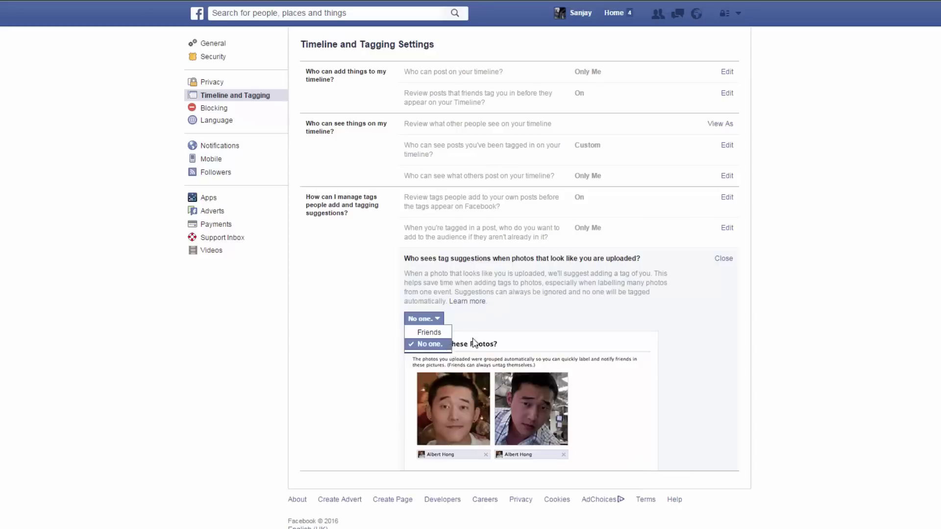
pyautogui.click(430, 344)
pyautogui.click(723, 258)
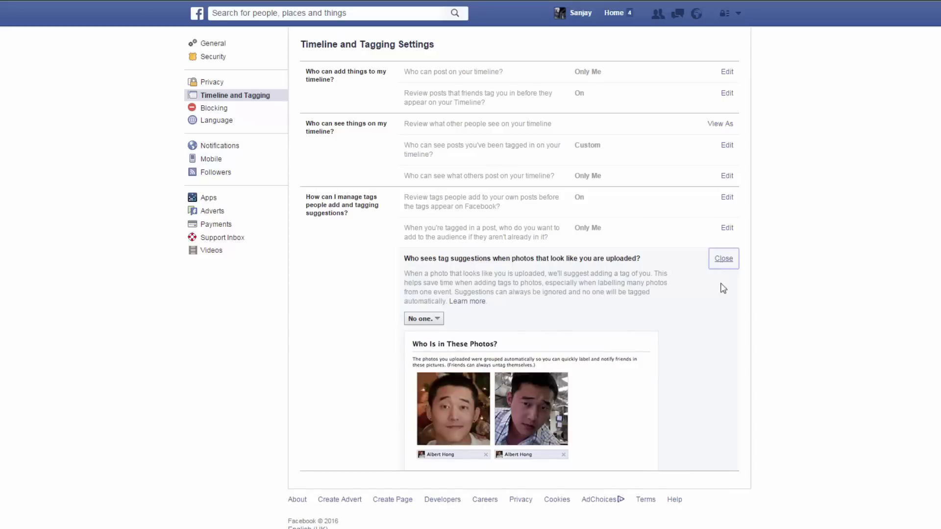